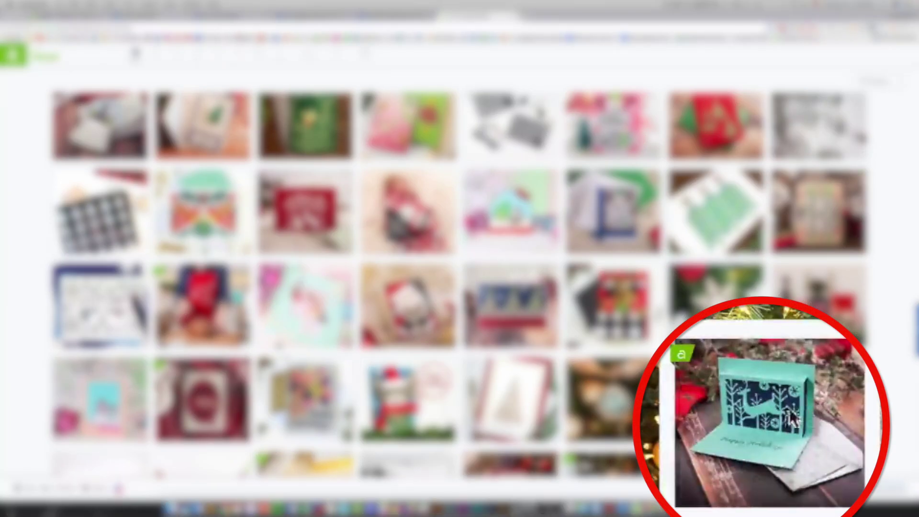
Open the Happy Holidays Deer Card project's detail page.
left_click(751, 423)
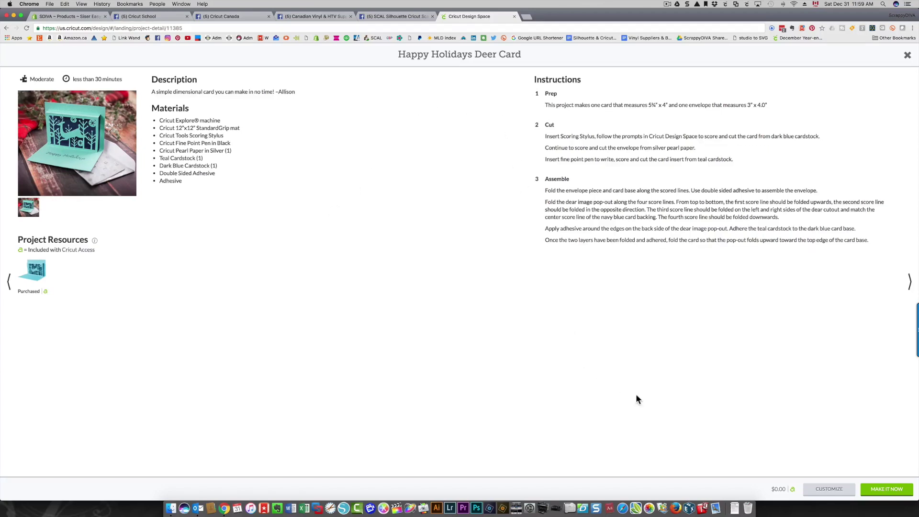
Customize the deer card and detach its attached set into three Winter Deer Pop-Up Card layers.
left_click(827, 489)
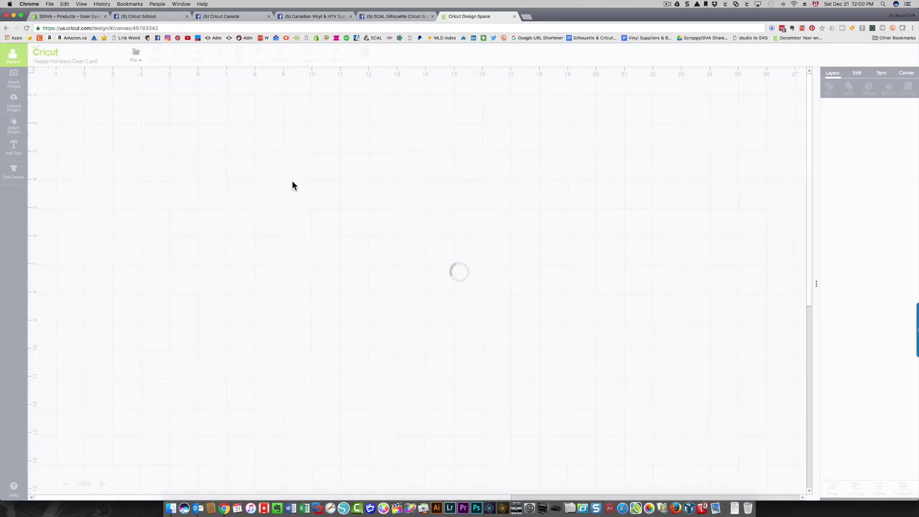
left_click(254, 168)
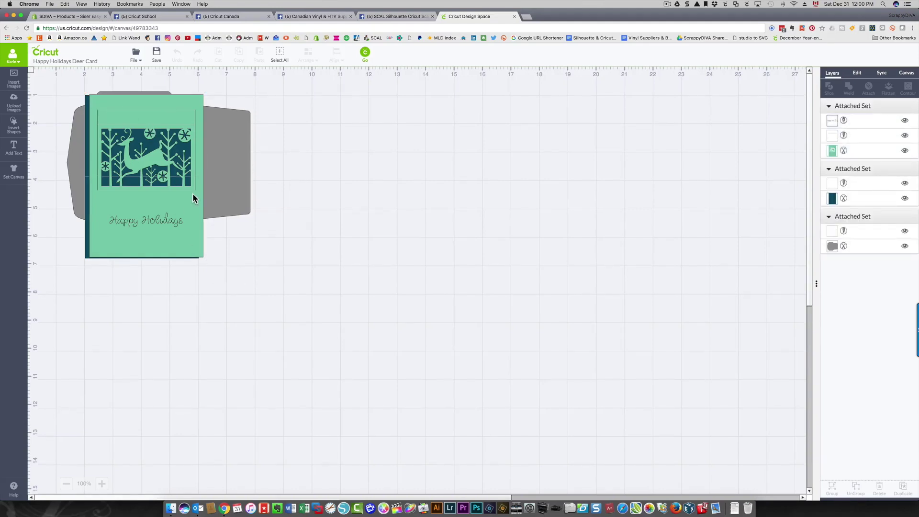
left_click(146, 221)
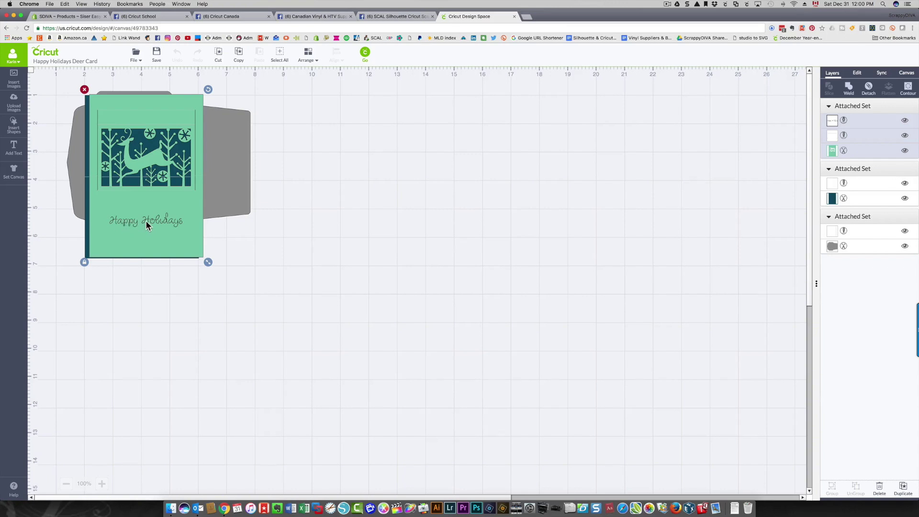
right_click(145, 224)
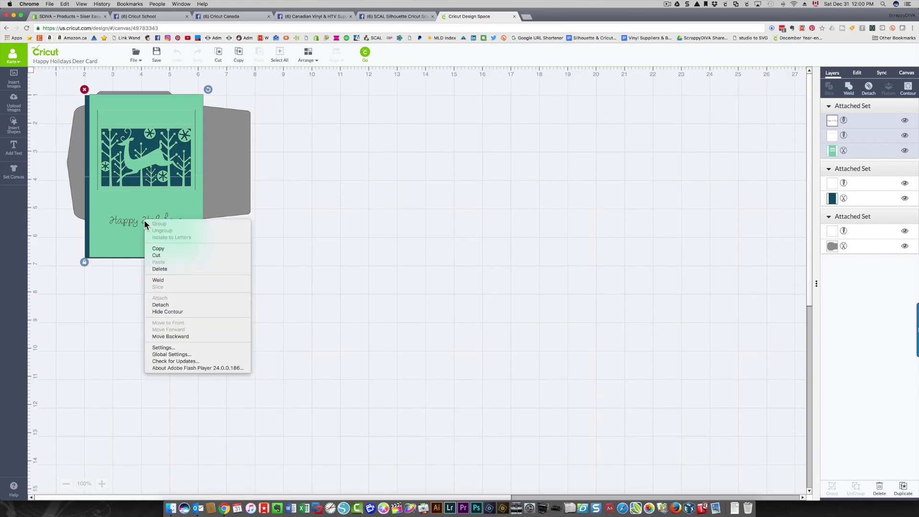
left_click(193, 304)
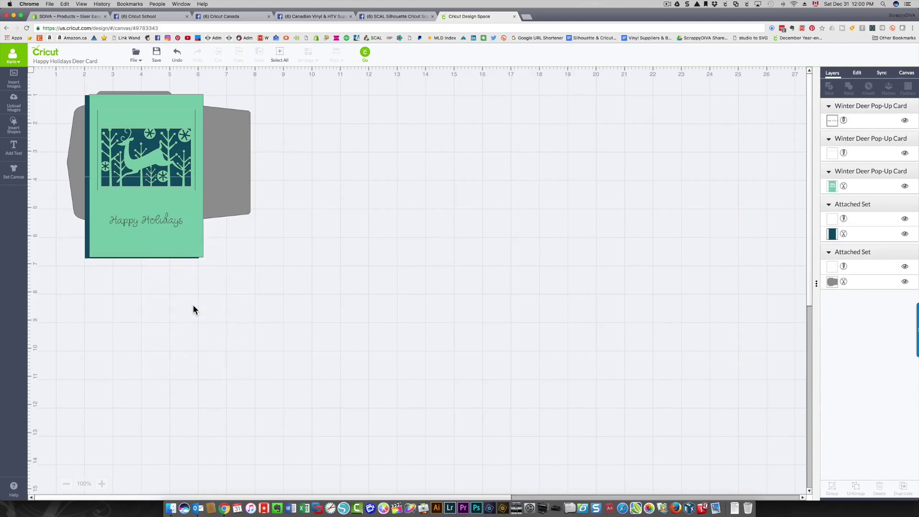
left_click(148, 219)
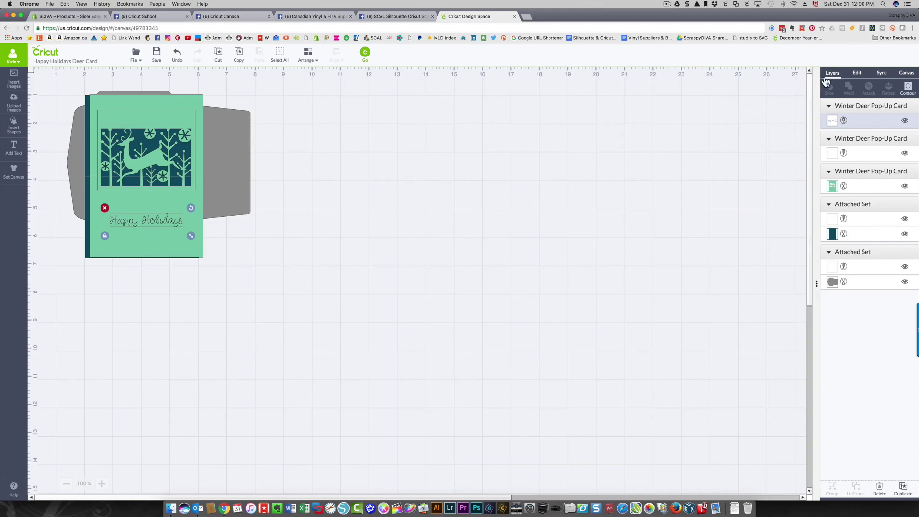
left_click(856, 75)
Check colour sync and toggle the Happy Holidays text layer hidden, then visible again.
left_click(877, 77)
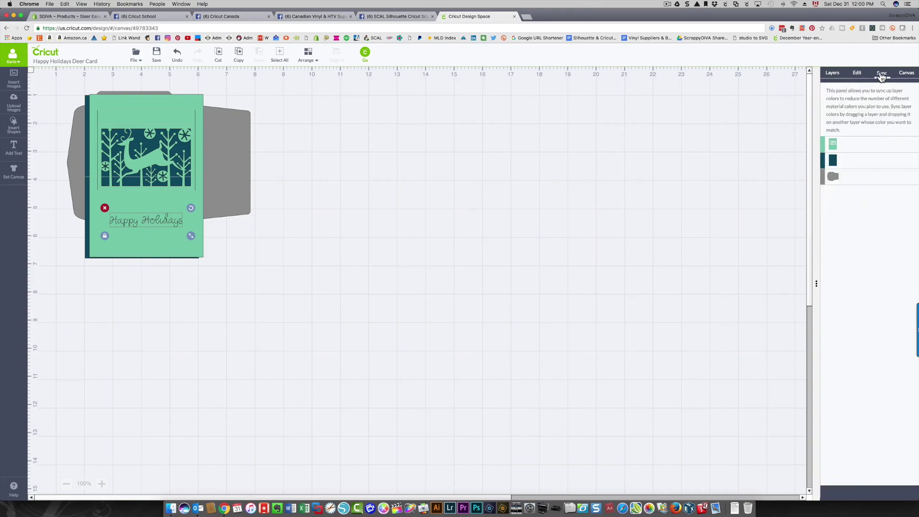
left_click(833, 75)
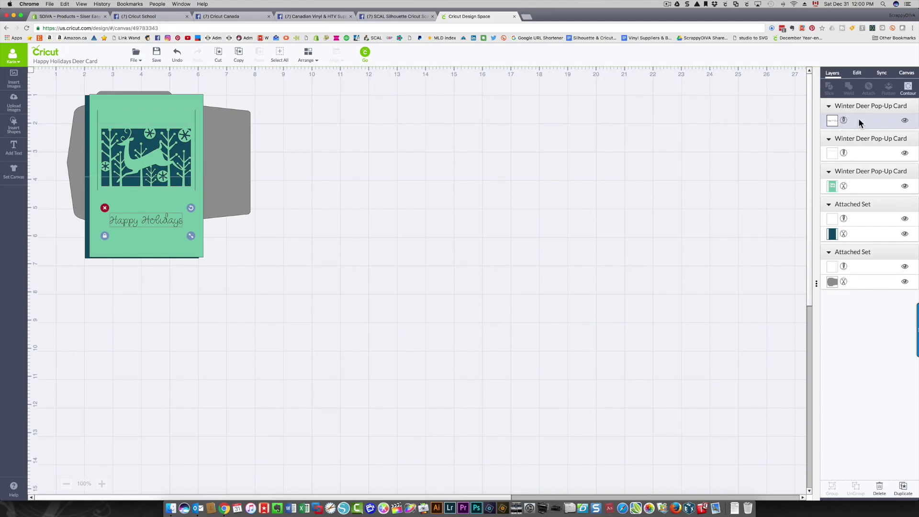
left_click(904, 121)
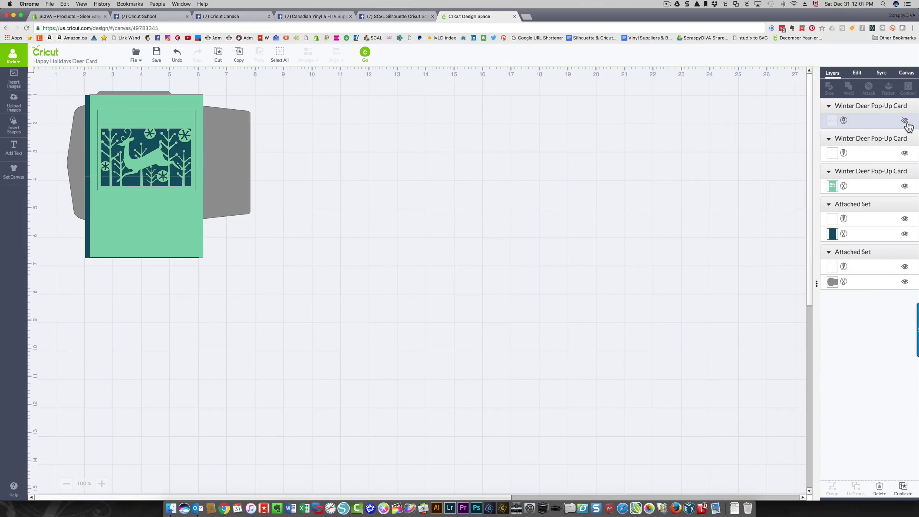
left_click(905, 123)
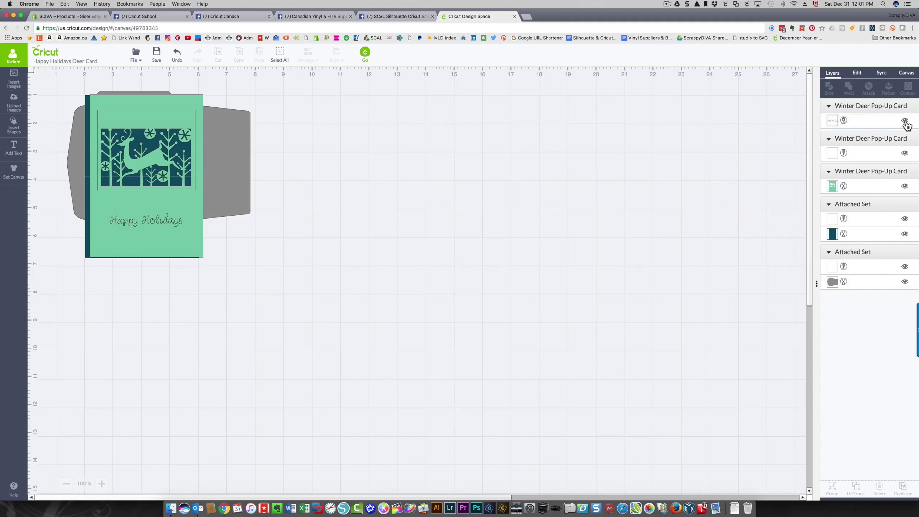
Review the text's pen and second layer's score settings, then delete the Happy Holidays text.
left_click(844, 122)
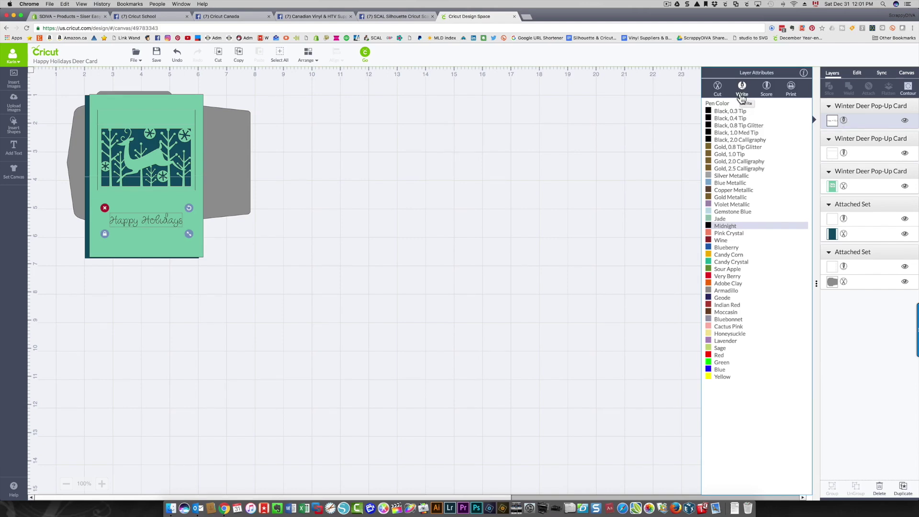
left_click(859, 152)
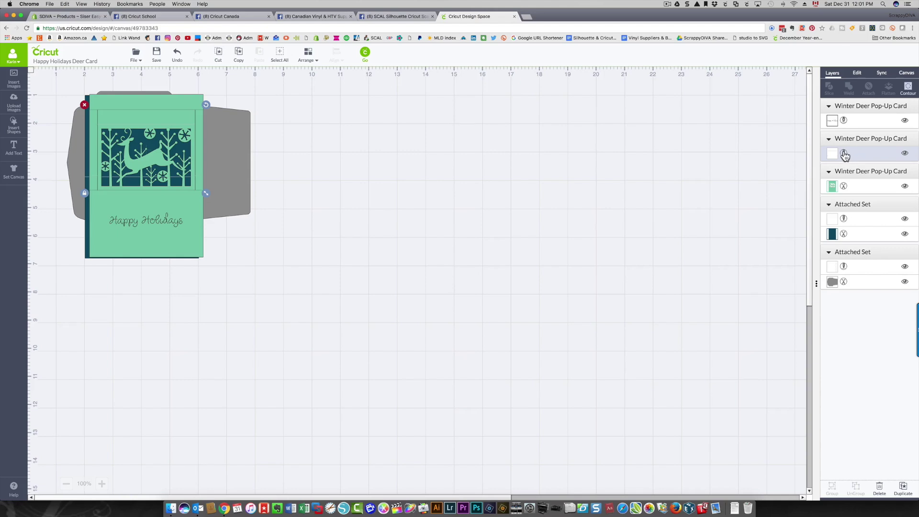
left_click(844, 153)
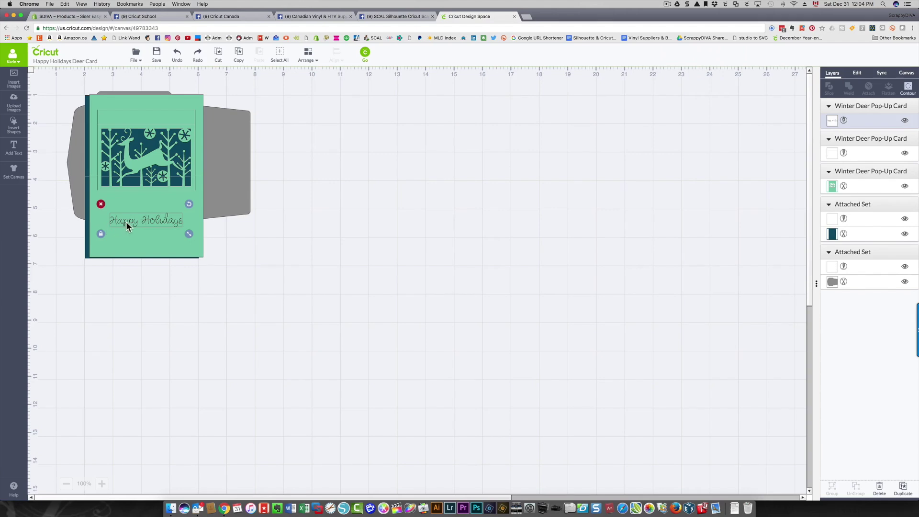
left_click(101, 205)
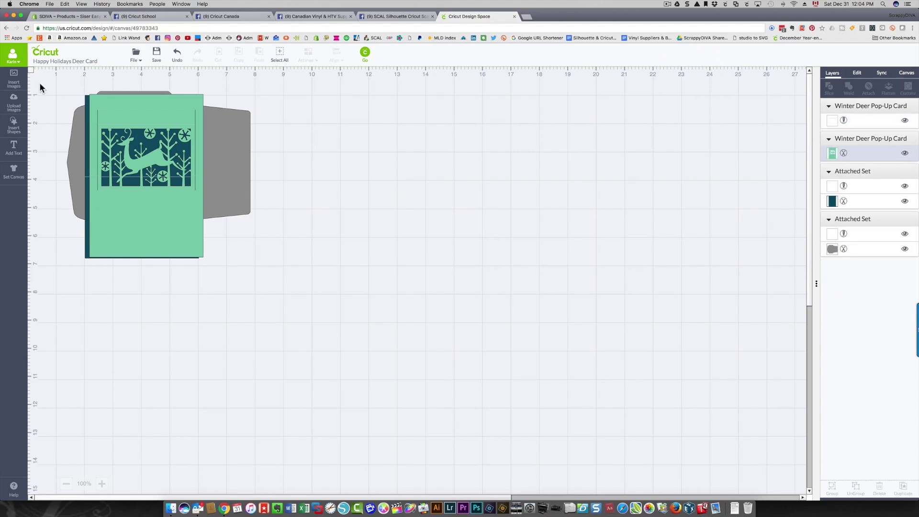
Add a text box reading 'Merry Christmas' to the deer card.
left_click(15, 152)
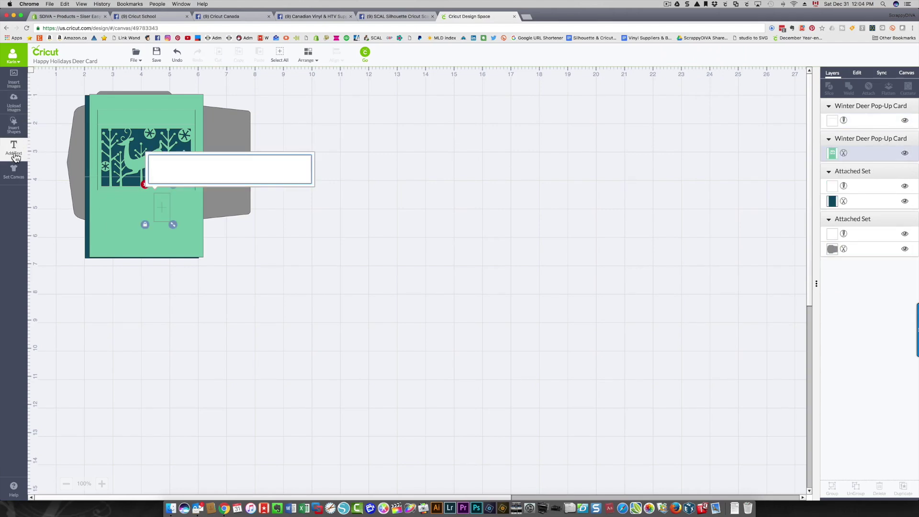
type("Merry Christmas")
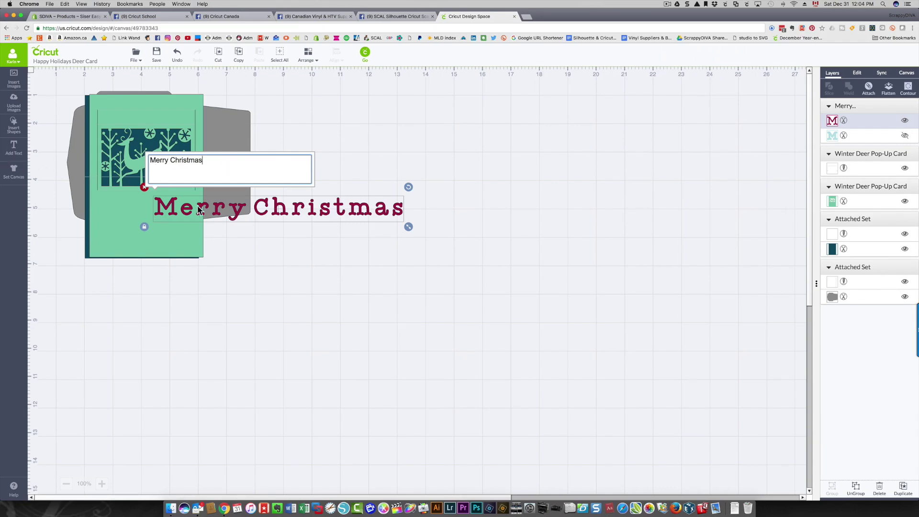
left_click(341, 213)
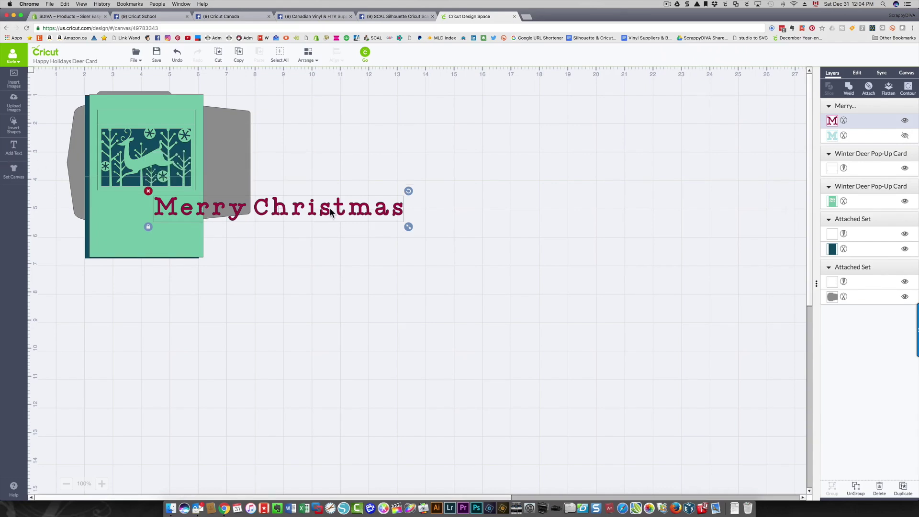
Set the Merry Christmas text to the Chloe writing font with -0.24 pt letter spacing.
left_click(864, 77)
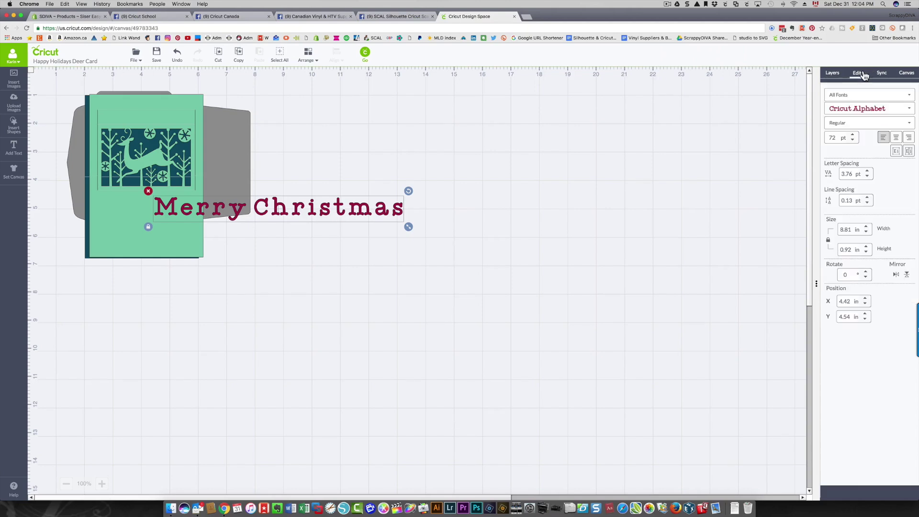
left_click(909, 98)
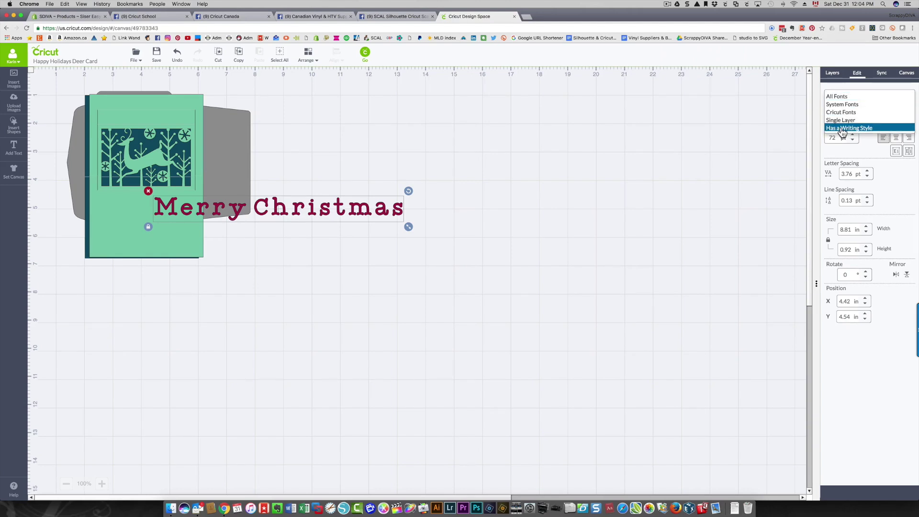
left_click(878, 129)
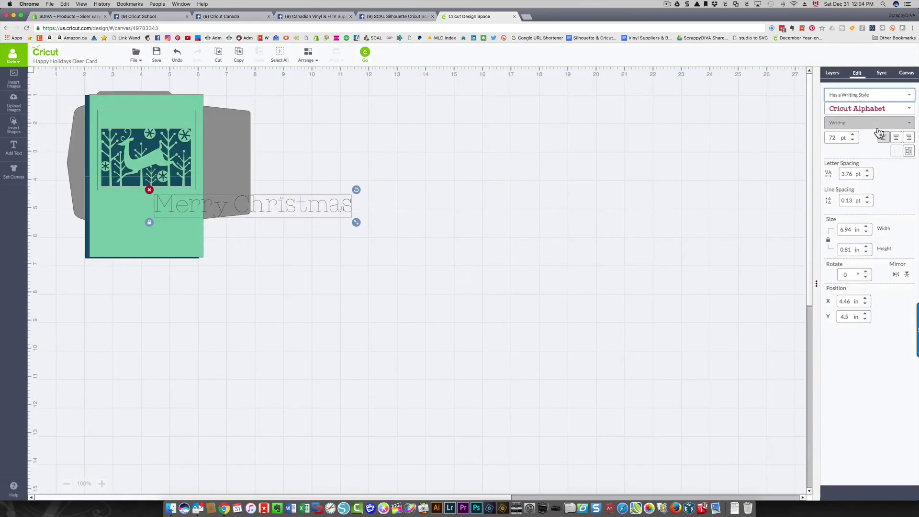
left_click(910, 111)
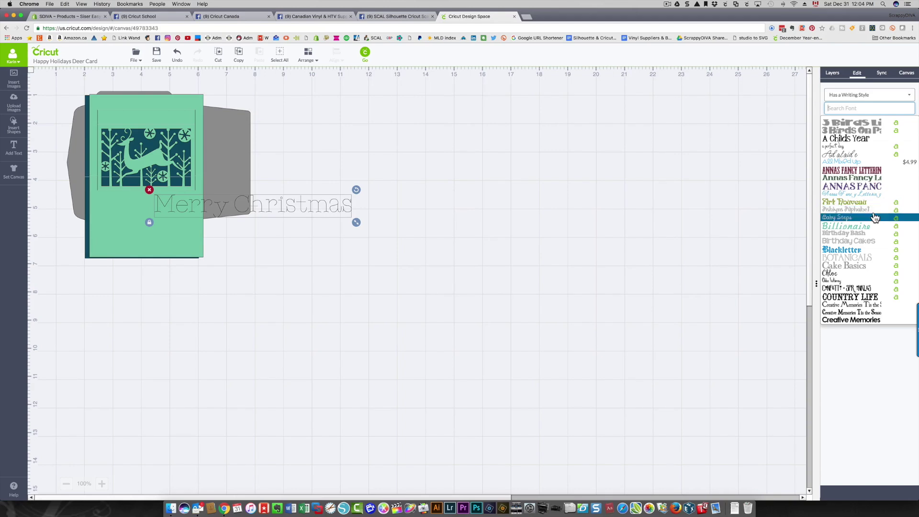
left_click(871, 280)
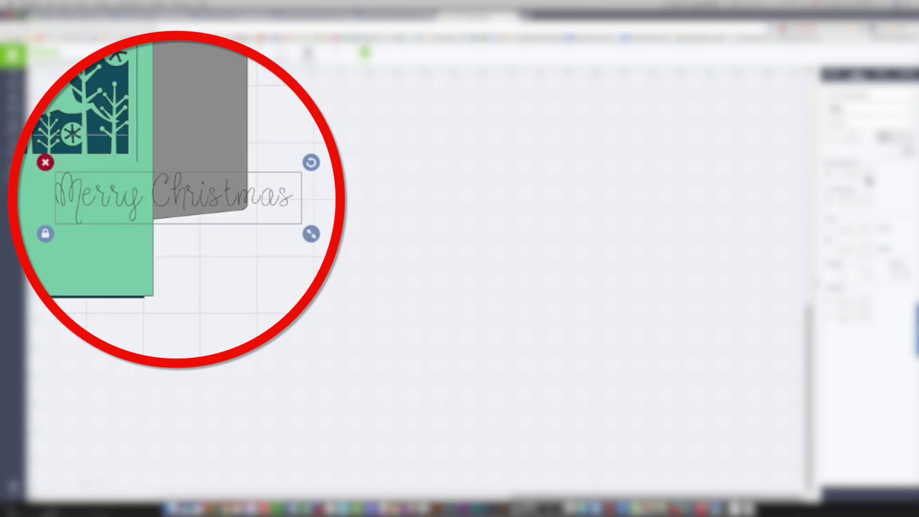
left_click(869, 180)
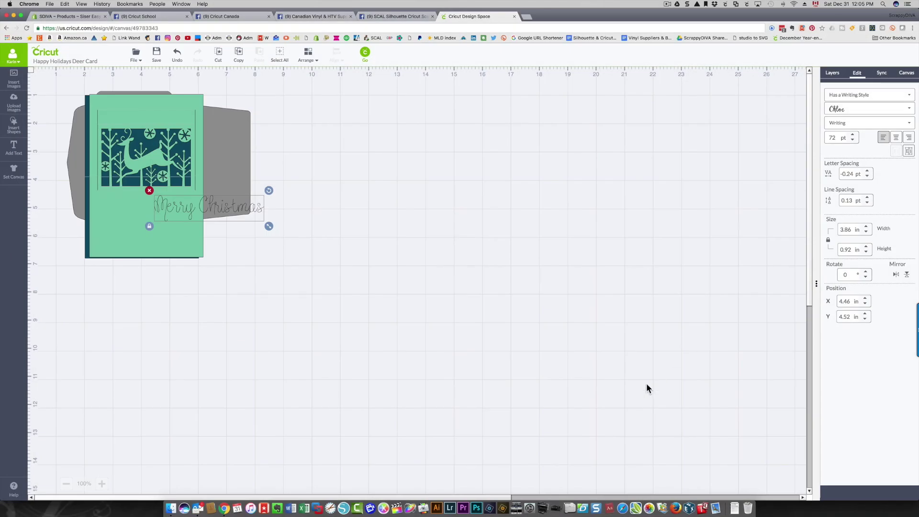
Move the Merry Christmas text onto the card, shrink it to 3.48 in, and centre it horizontally.
left_click_drag(181, 211, 117, 225)
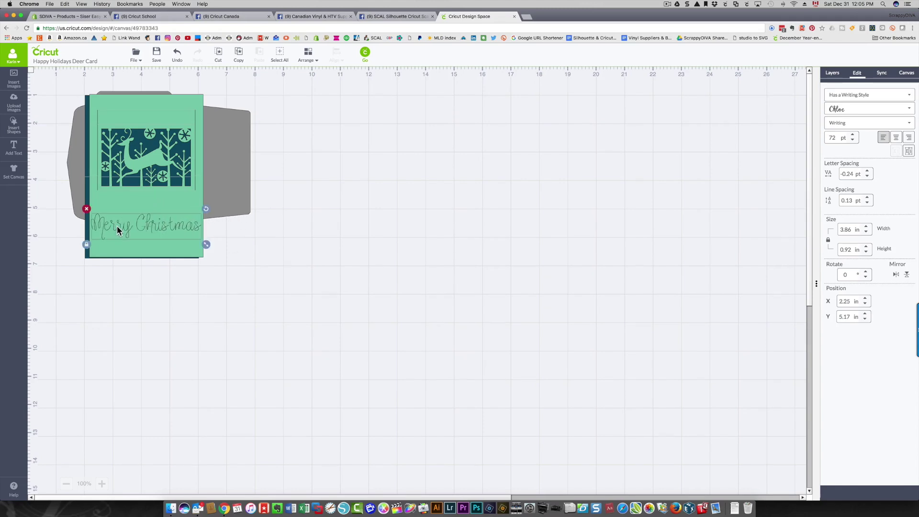
left_click_drag(205, 245, 196, 247)
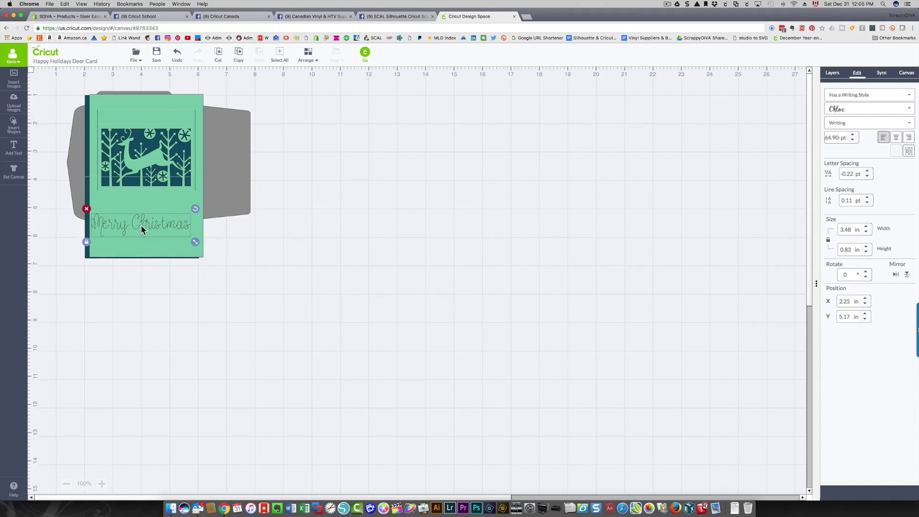
left_click(120, 96)
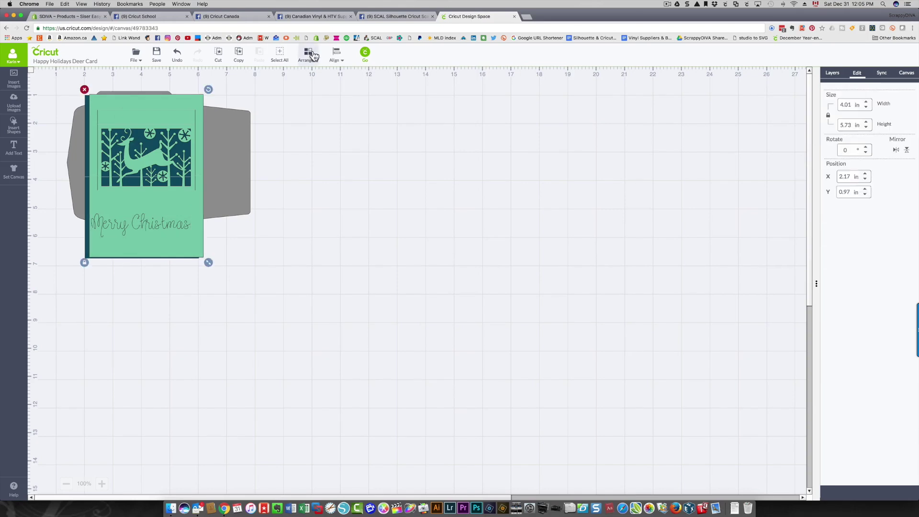
left_click(337, 55)
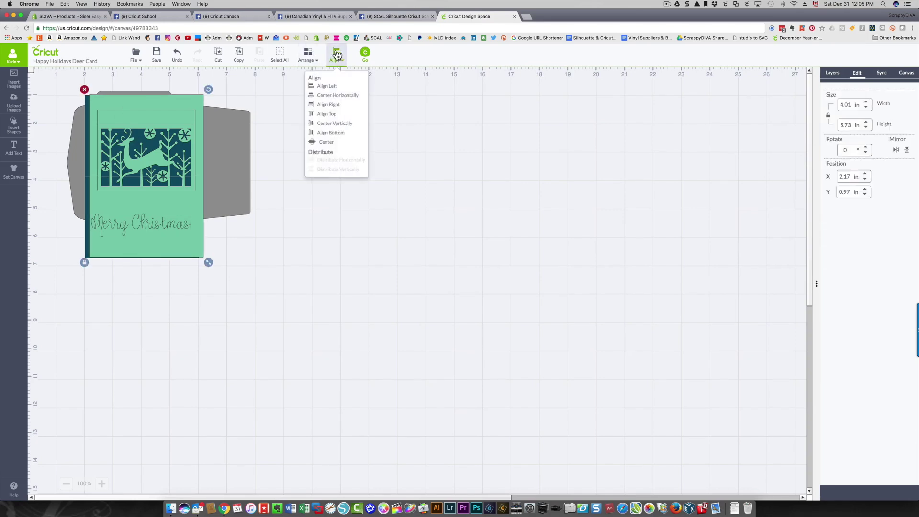
left_click(349, 96)
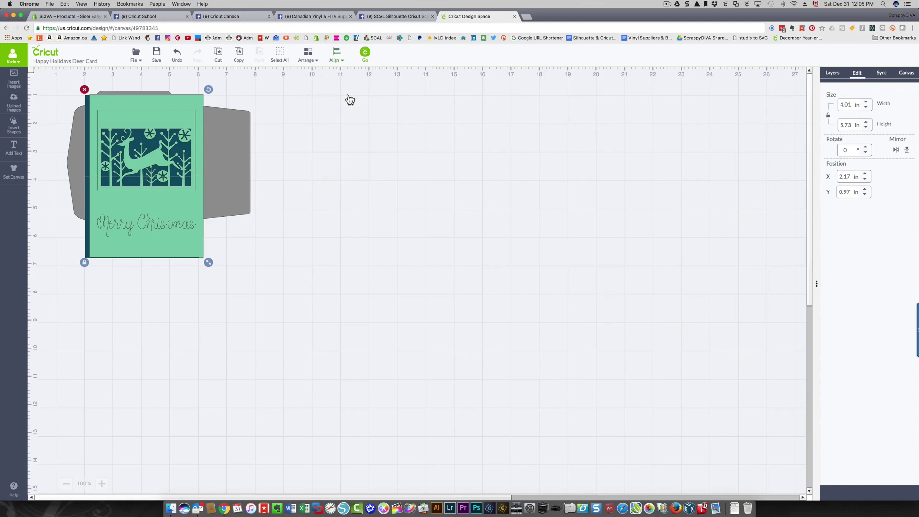
Attach the Merry Christmas text to the card and send the design to the mat preview.
left_click(266, 253)
left_click(159, 232)
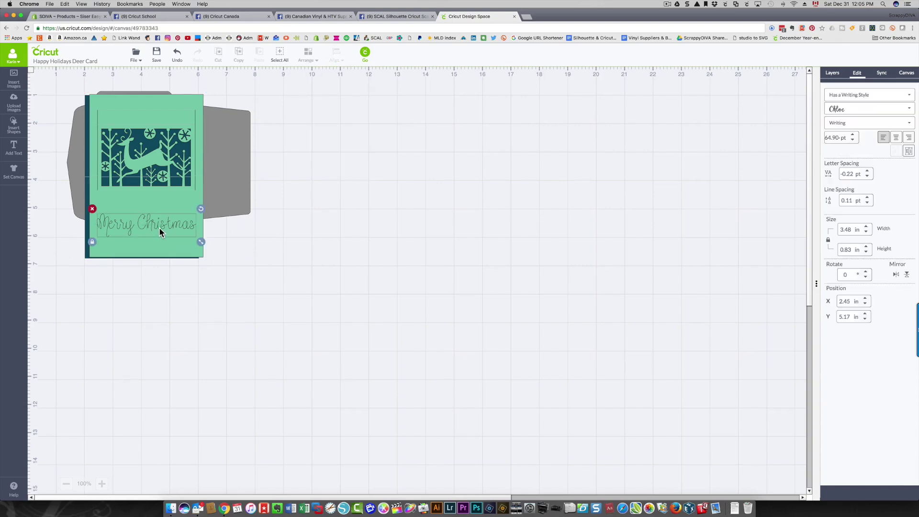
left_click(147, 111)
right_click(146, 112)
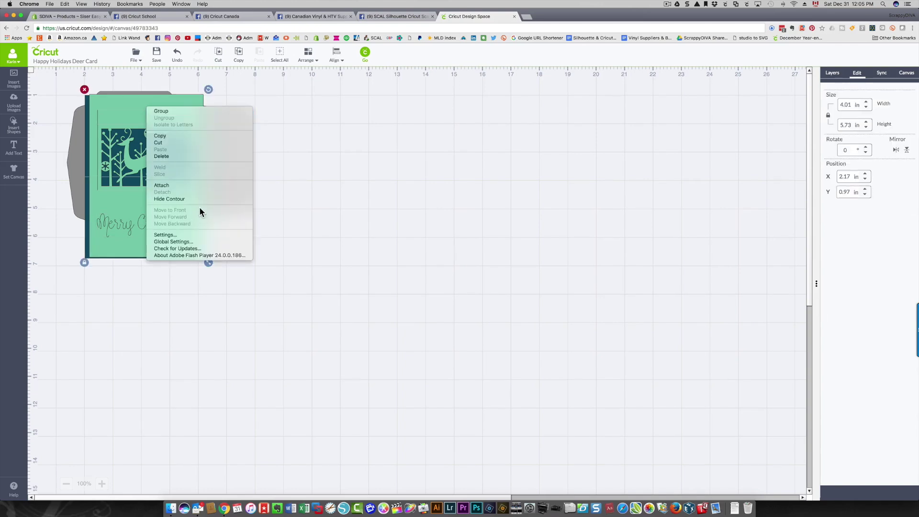
left_click(195, 187)
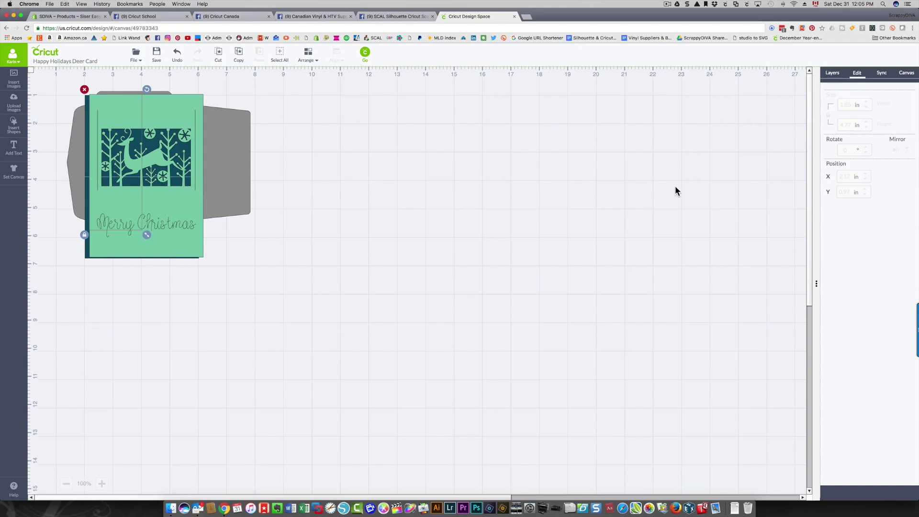
left_click(365, 53)
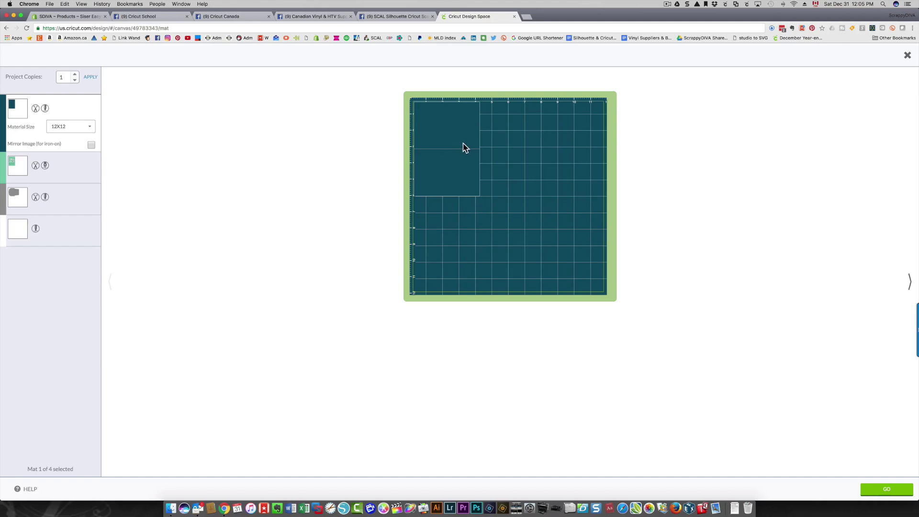
Inspect mat 2 holding the card, then return to mat 1.
left_click(17, 166)
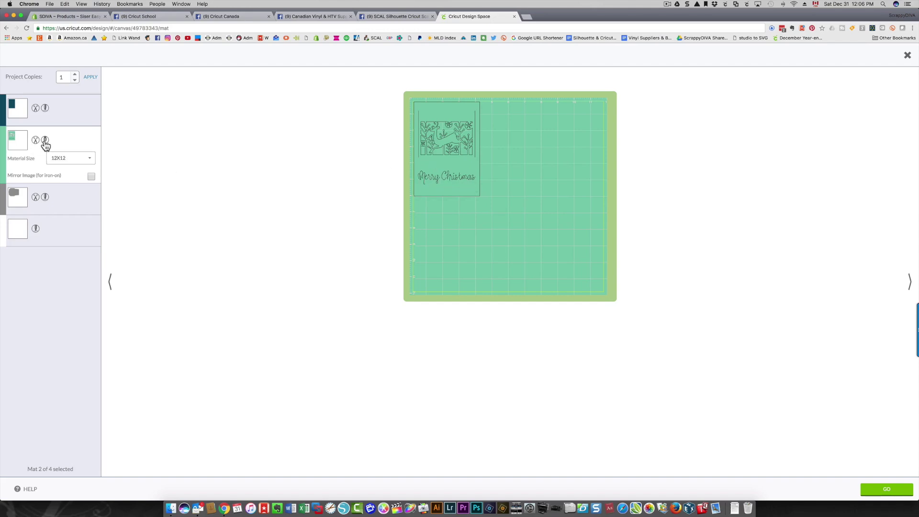
left_click(16, 116)
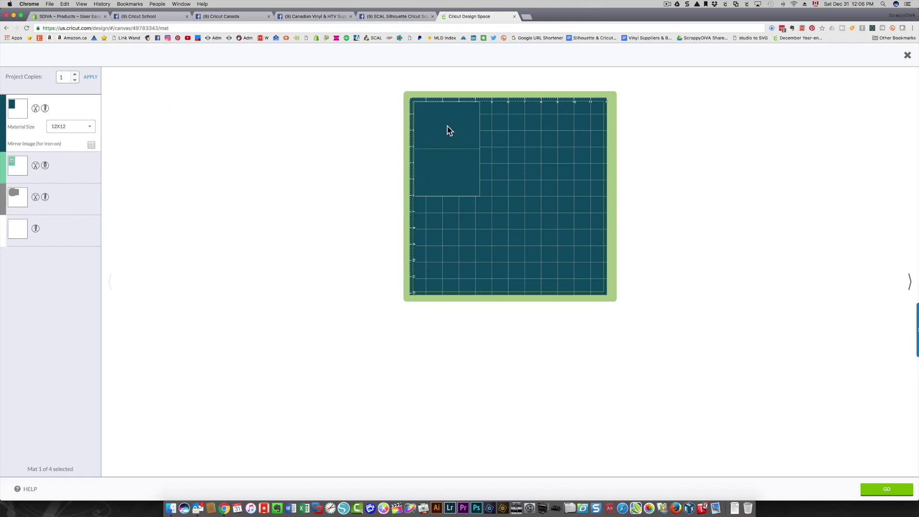
Try moving mat 1's square and mat 2's Merry Christmas card, returning the card near the top-left.
left_click_drag(442, 129, 540, 184)
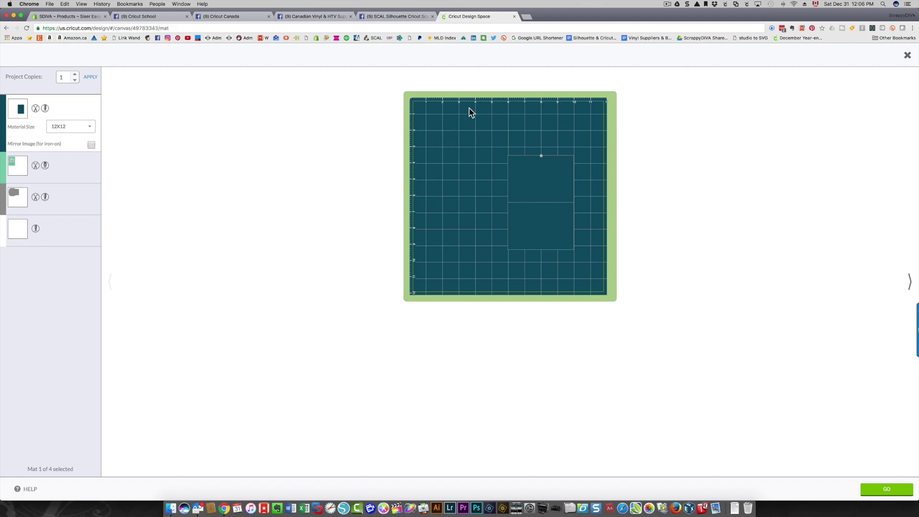
left_click_drag(545, 231, 573, 275)
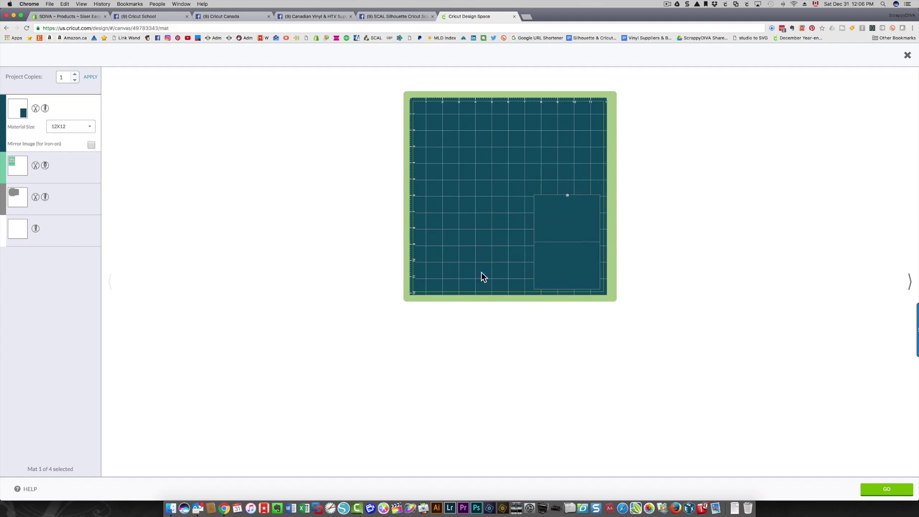
left_click(14, 173)
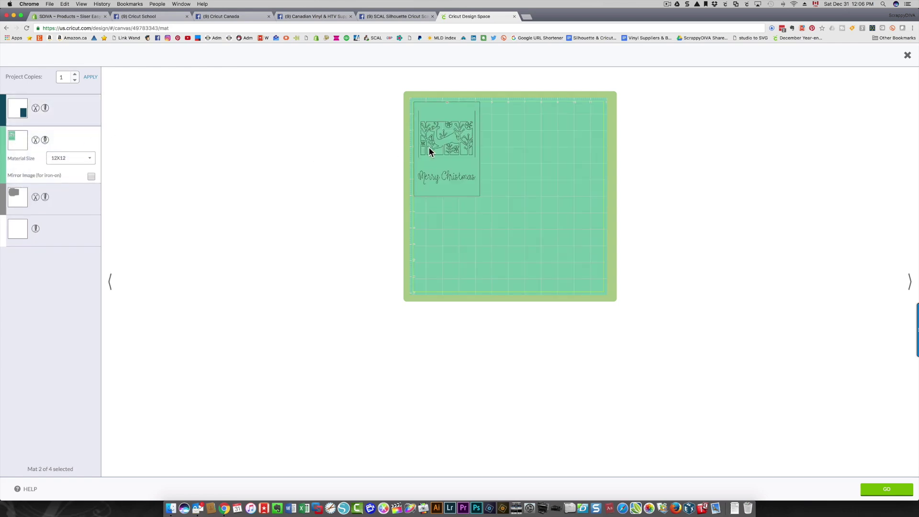
left_click_drag(445, 123, 525, 154)
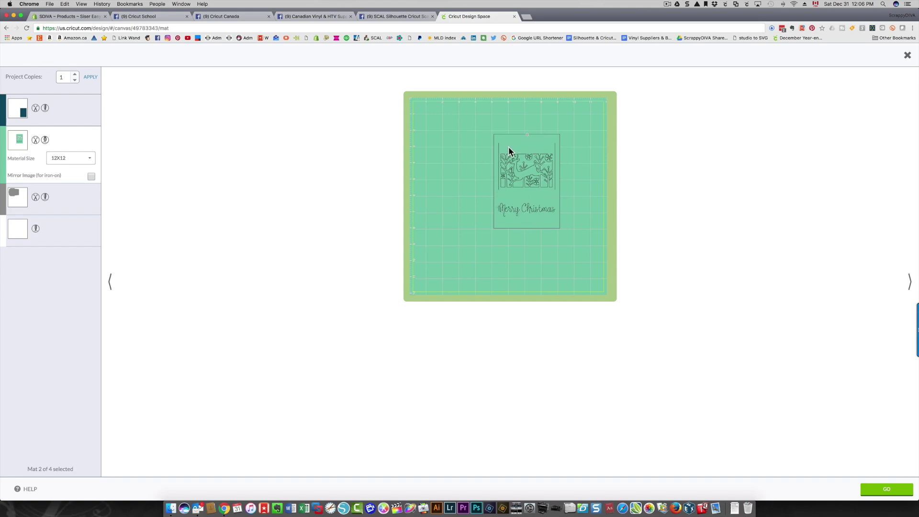
left_click_drag(508, 146, 432, 122)
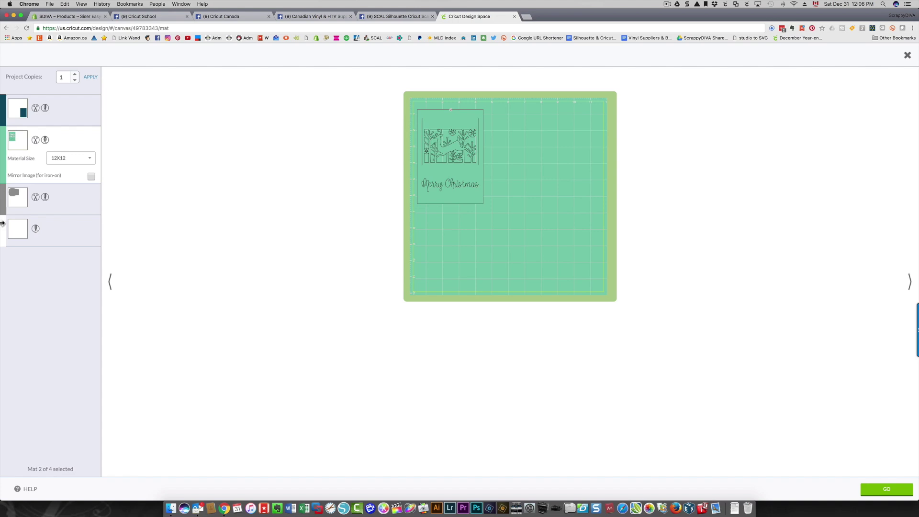
Check mat 3's envelope, then move mat 1's square back to the top-left corner.
left_click(23, 201)
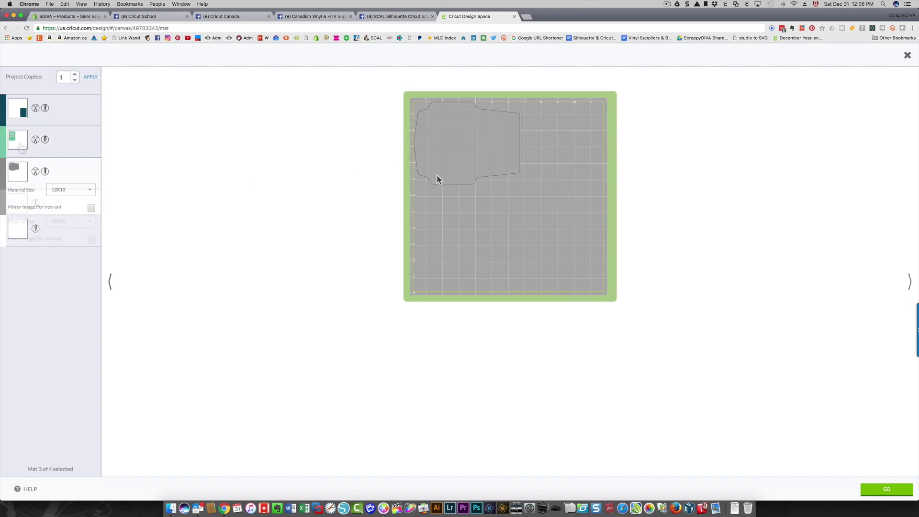
left_click(17, 109)
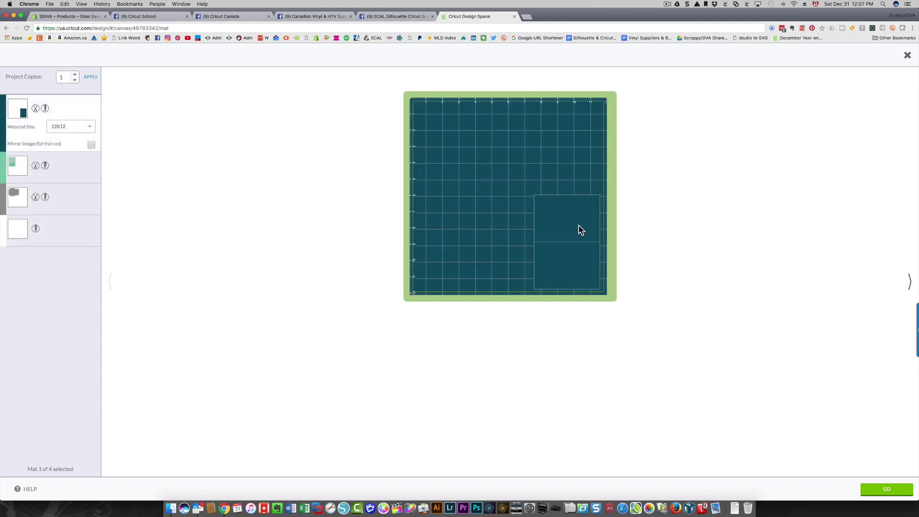
left_click_drag(579, 228, 463, 138)
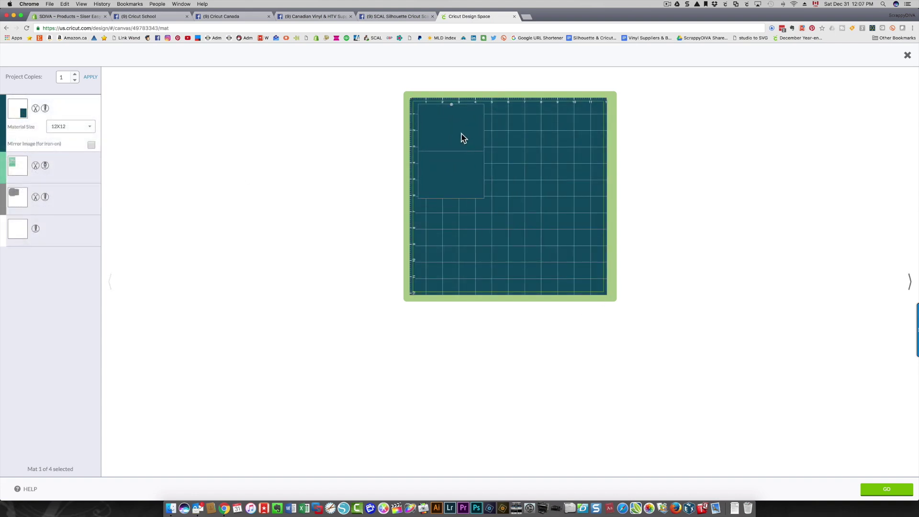